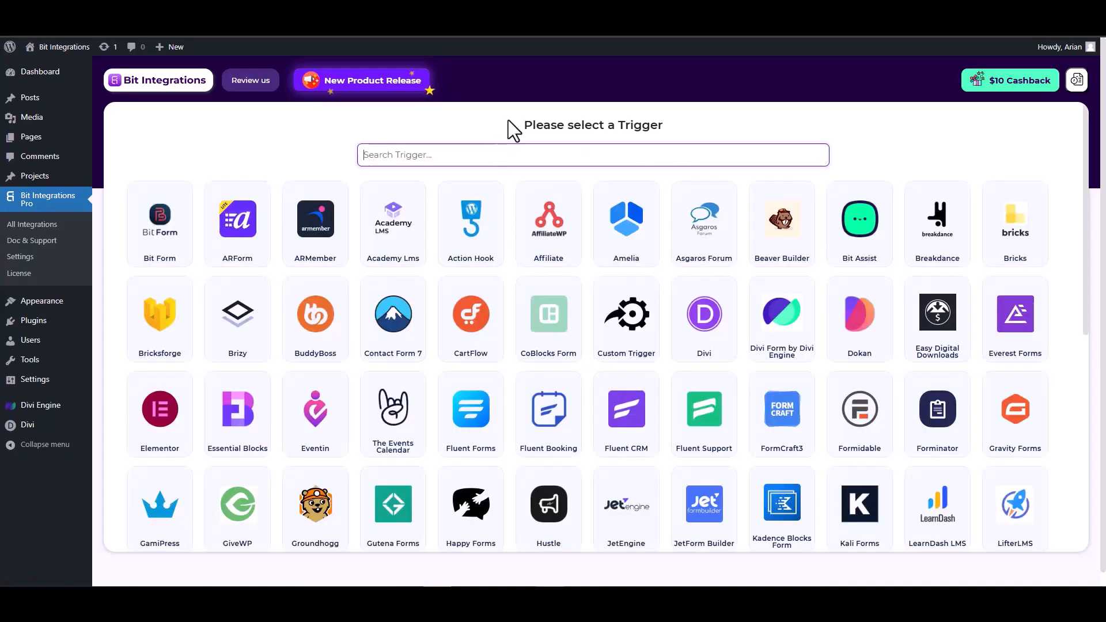
Search for the Divi trigger, choose Divi Form by Divi Engine and start fetching its form data
text(divi)
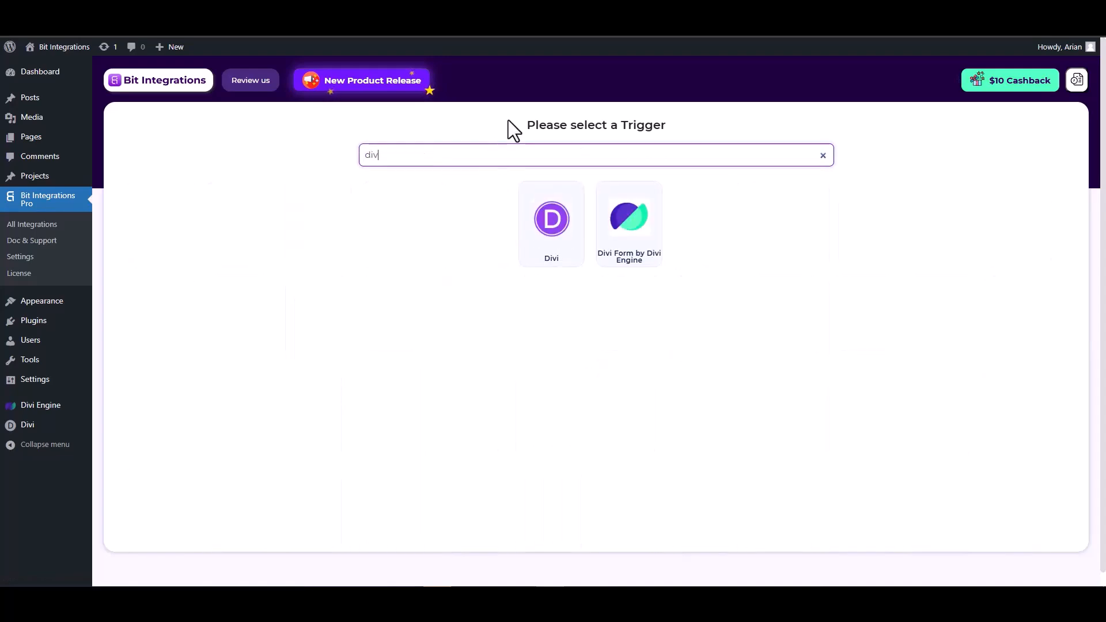
click(633, 247)
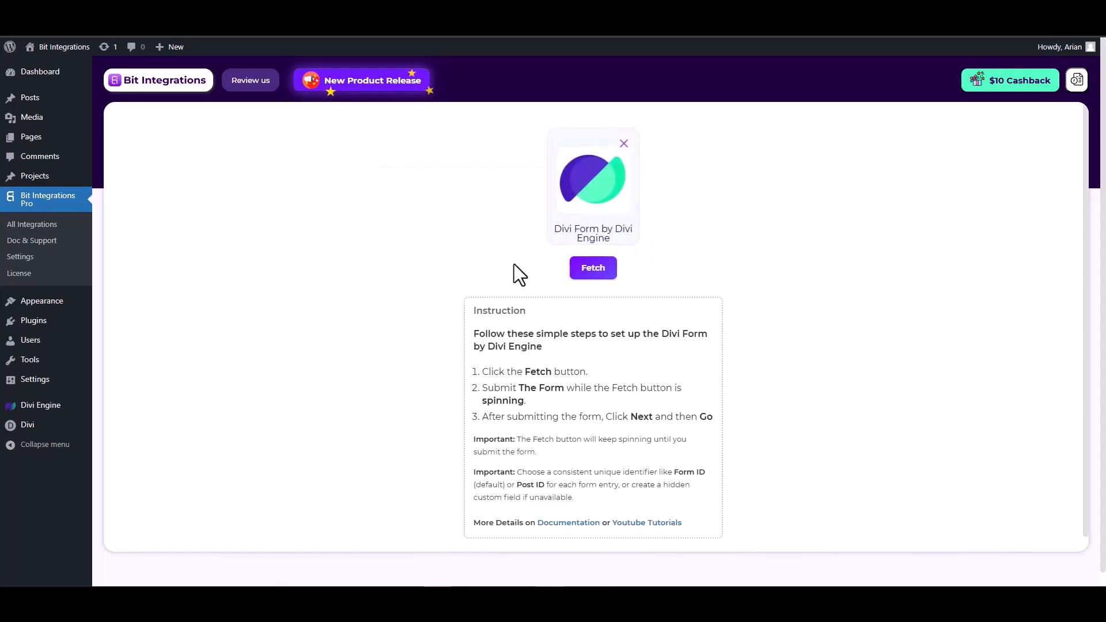
click(593, 270)
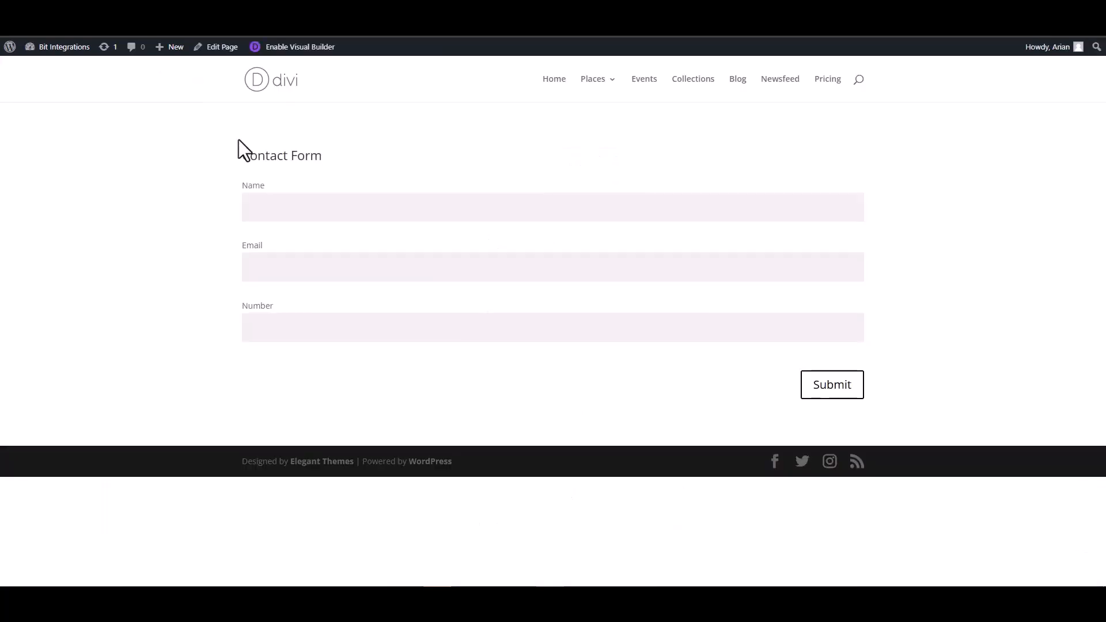
Submit the contact form with name test, a test e-mail address and number 12345
click(311, 209)
click(831, 271)
text(test@gmail)
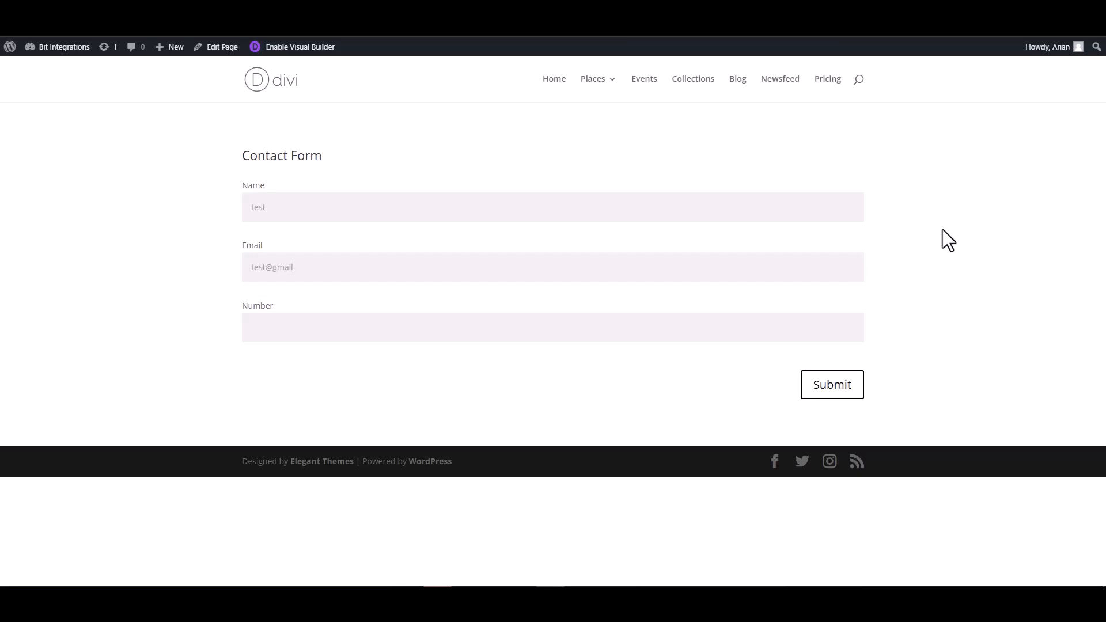
text(.com)
click(805, 323)
text(12345)
click(832, 392)
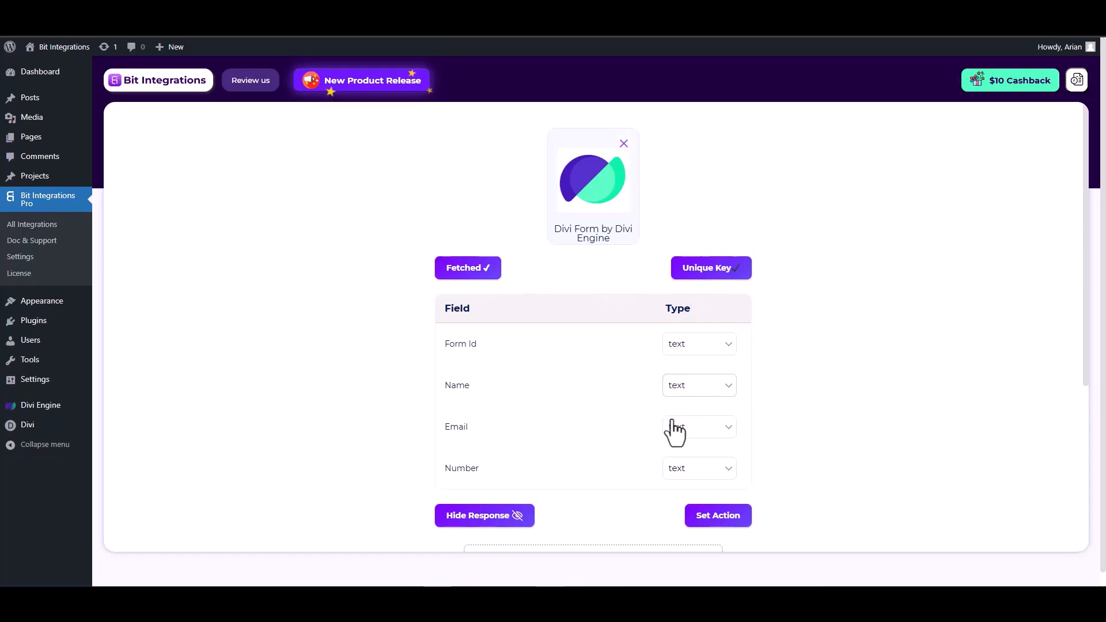
Set the Email field's type to email and the Number field's type to number
scroll(677, 423, down, 1)
click(697, 374)
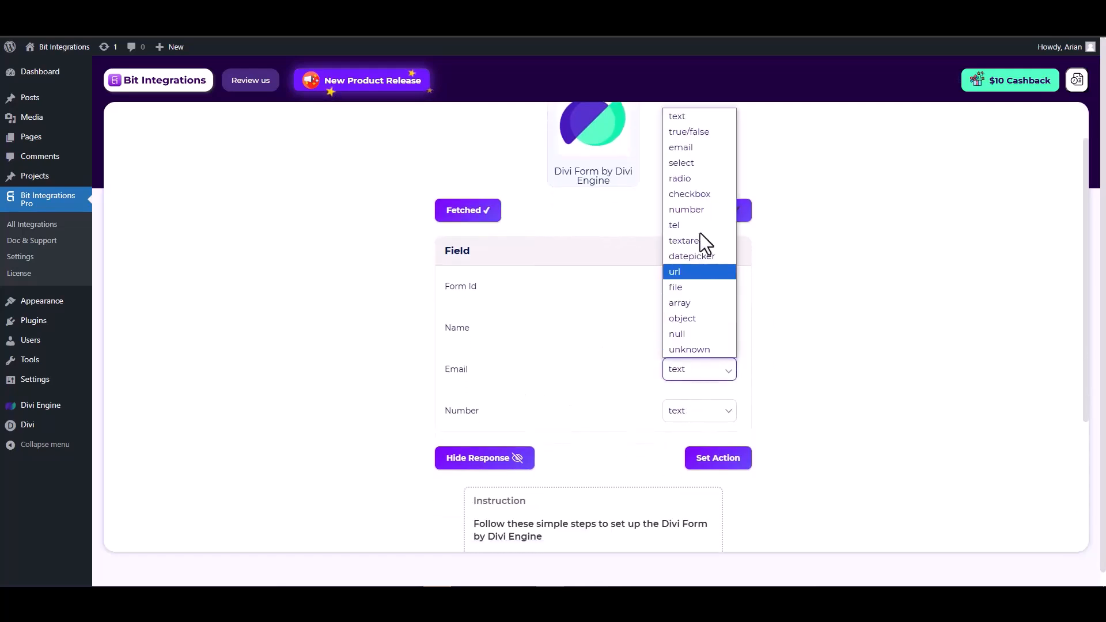
click(685, 148)
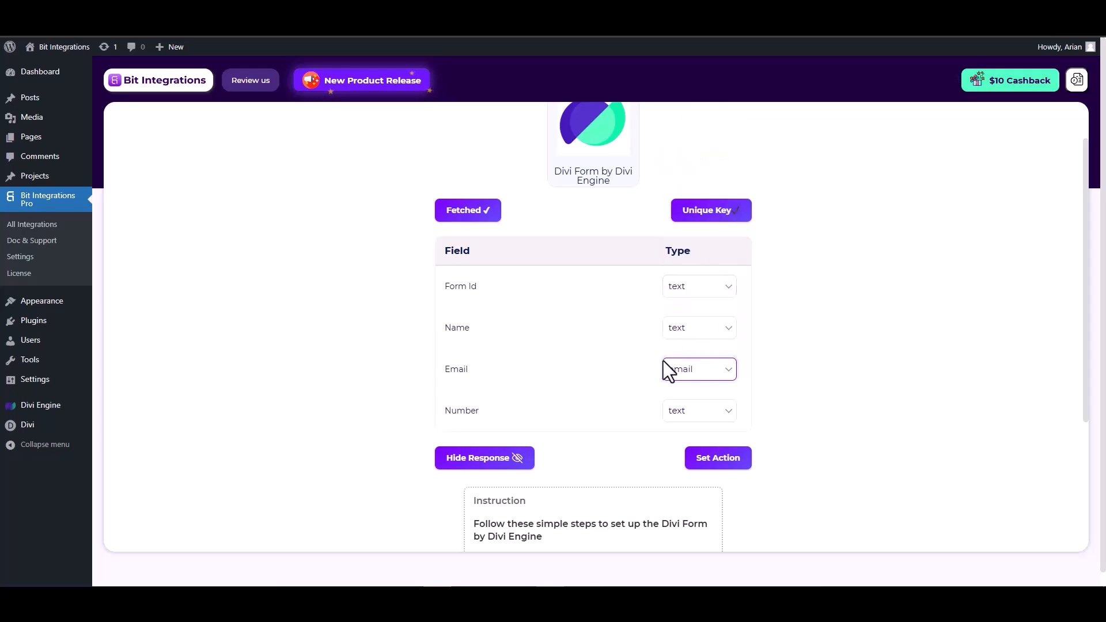
click(687, 411)
click(691, 252)
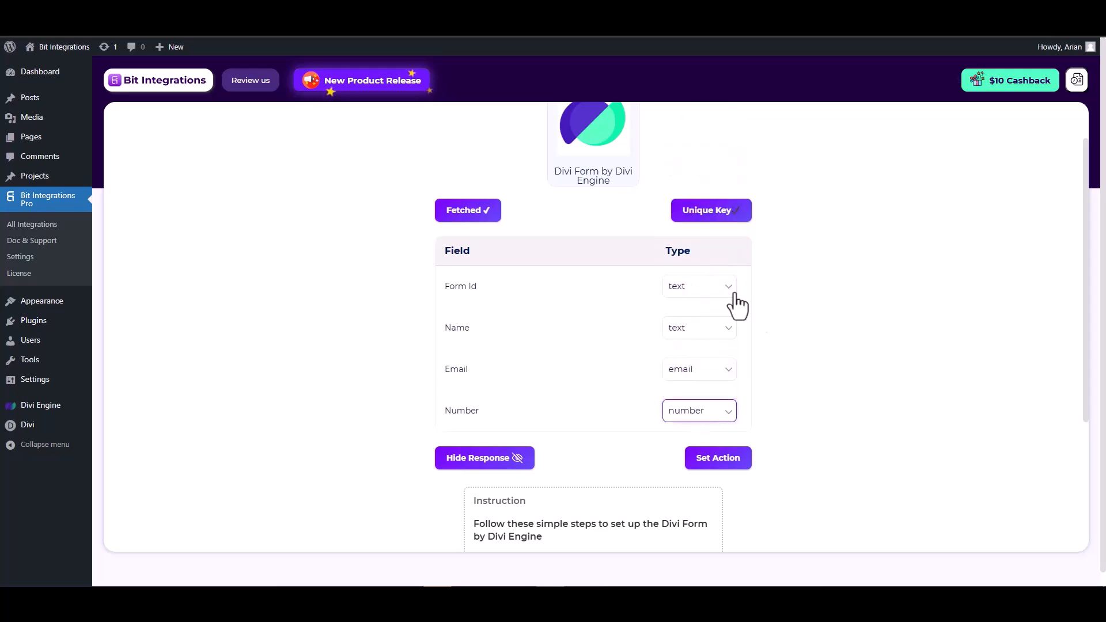
Proceed to action selection, search for zoho and choose Zoho Marketing Hub as the action
click(719, 460)
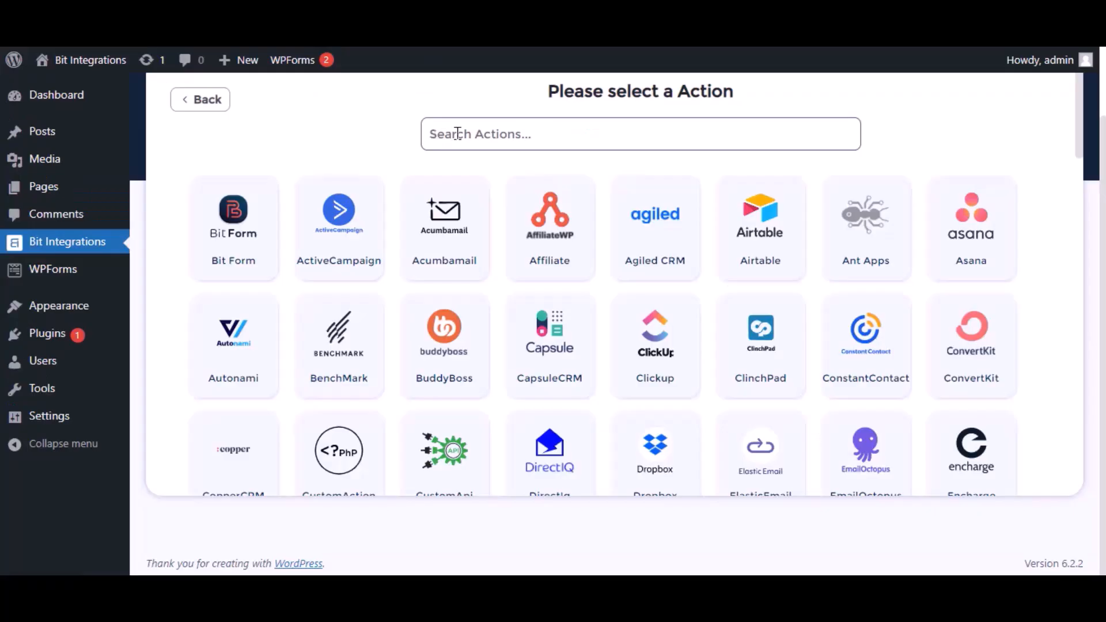
click(458, 134)
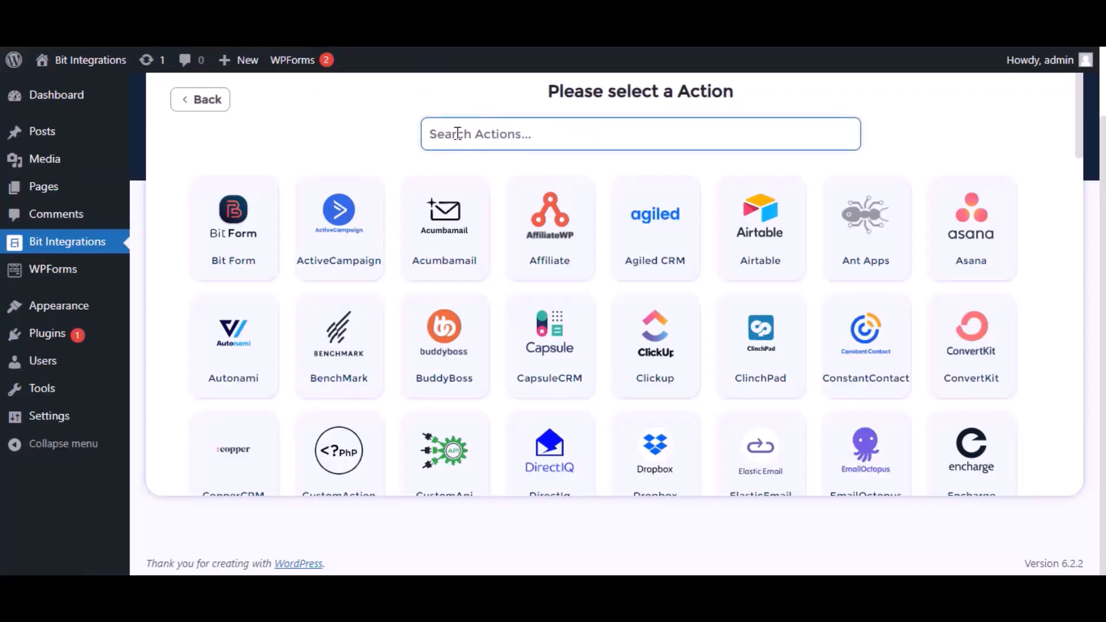
text(zoho)
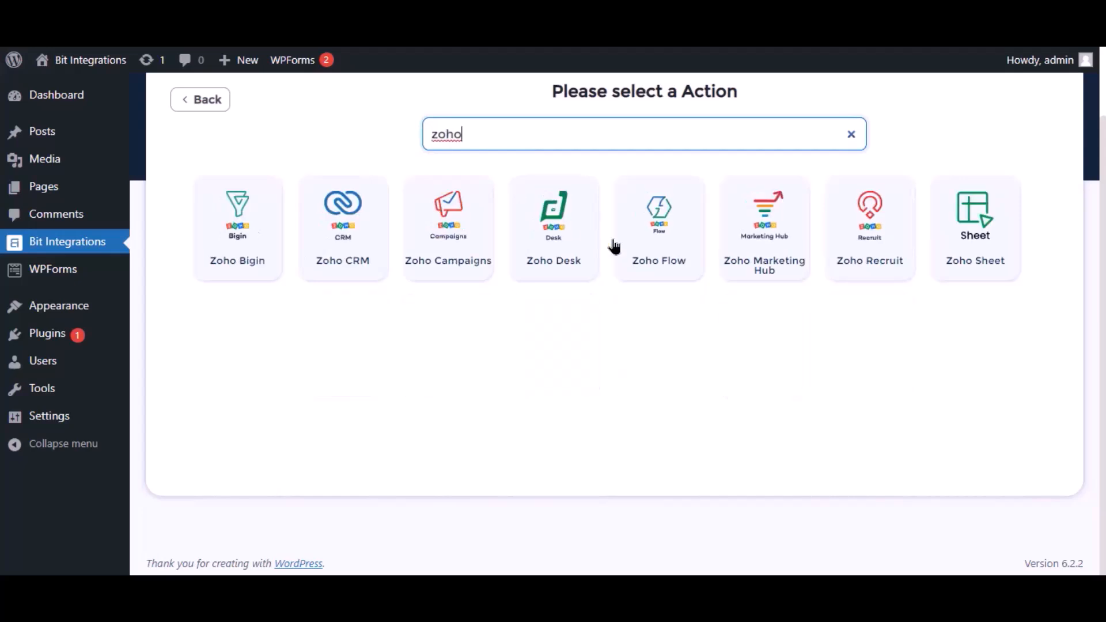
click(772, 261)
Select zoho.com as the data center in the Zoho Marketing Hub integration settings
click(318, 291)
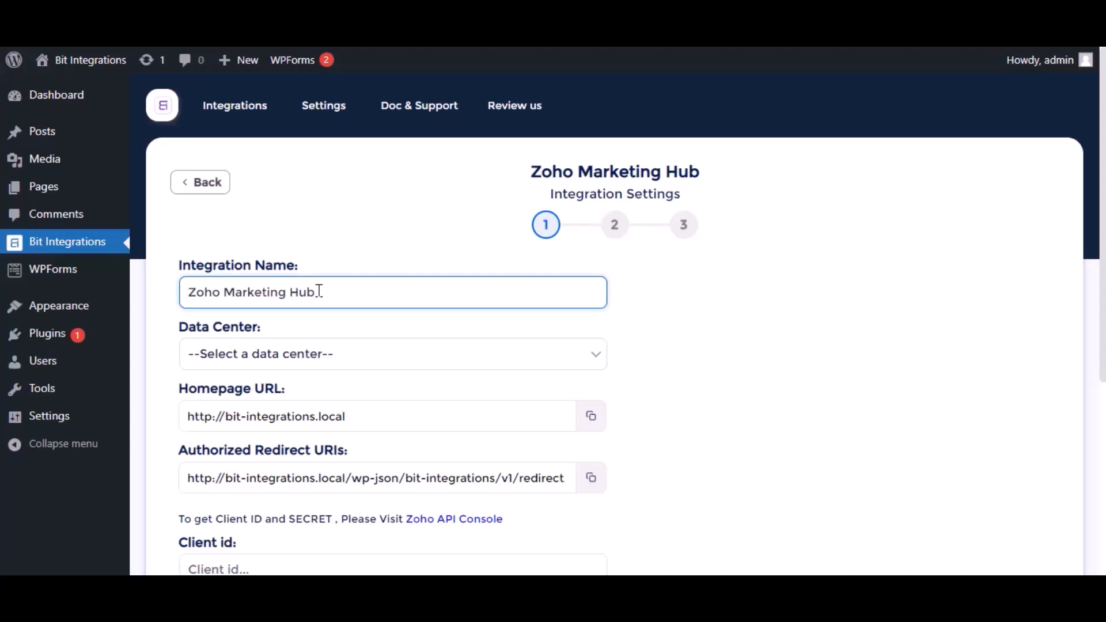
click(316, 353)
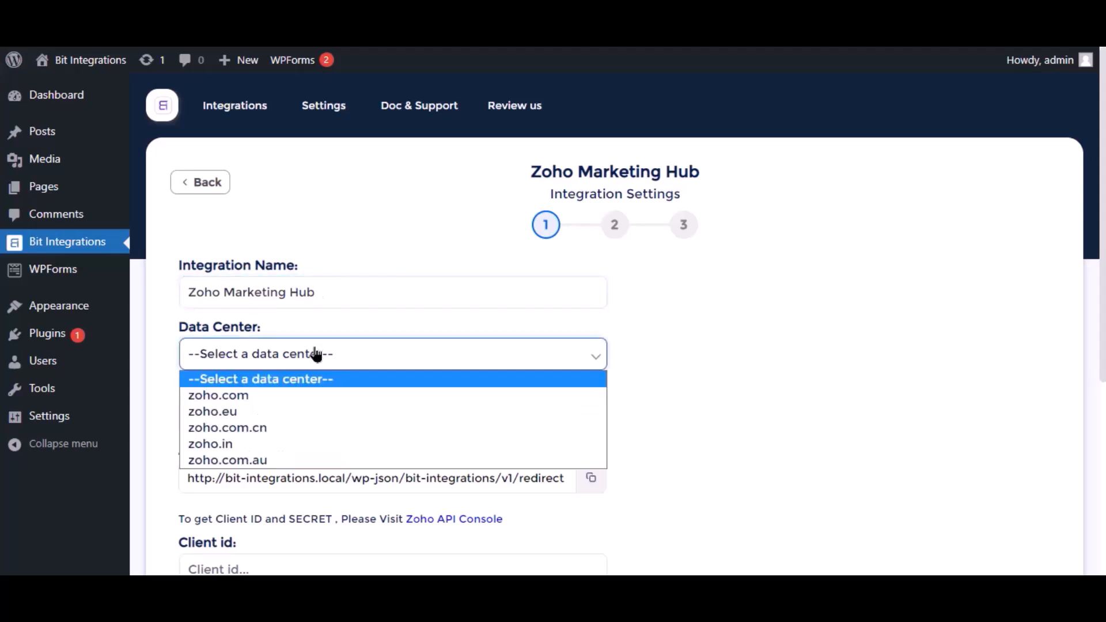
click(243, 395)
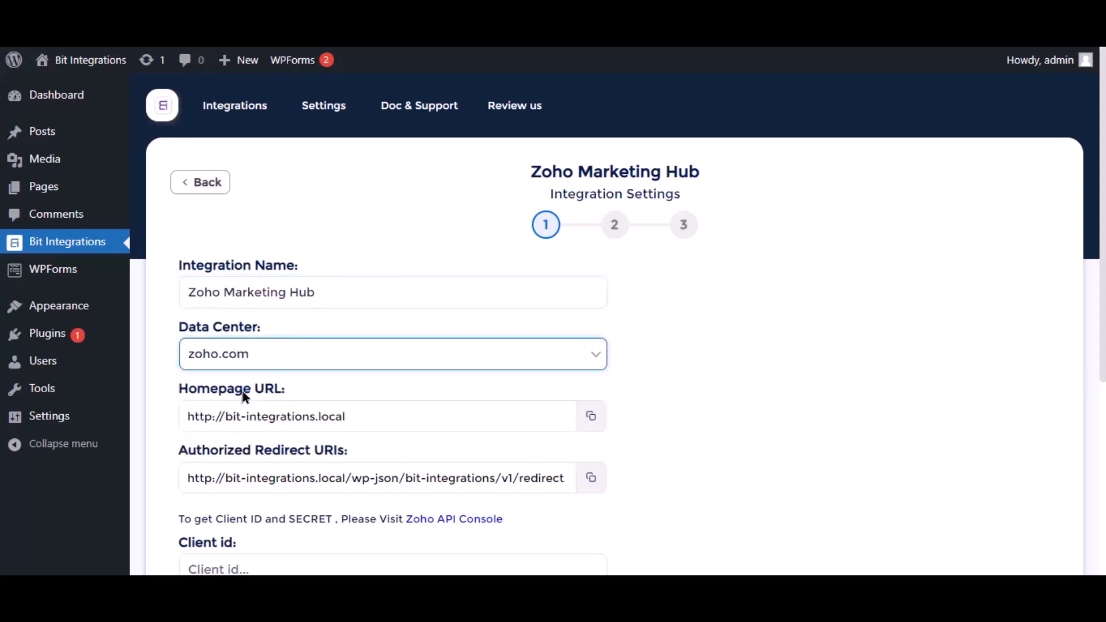
Open the Zoho API Console and start creating a new Server-based Applications client
scroll(243, 395, down, 2)
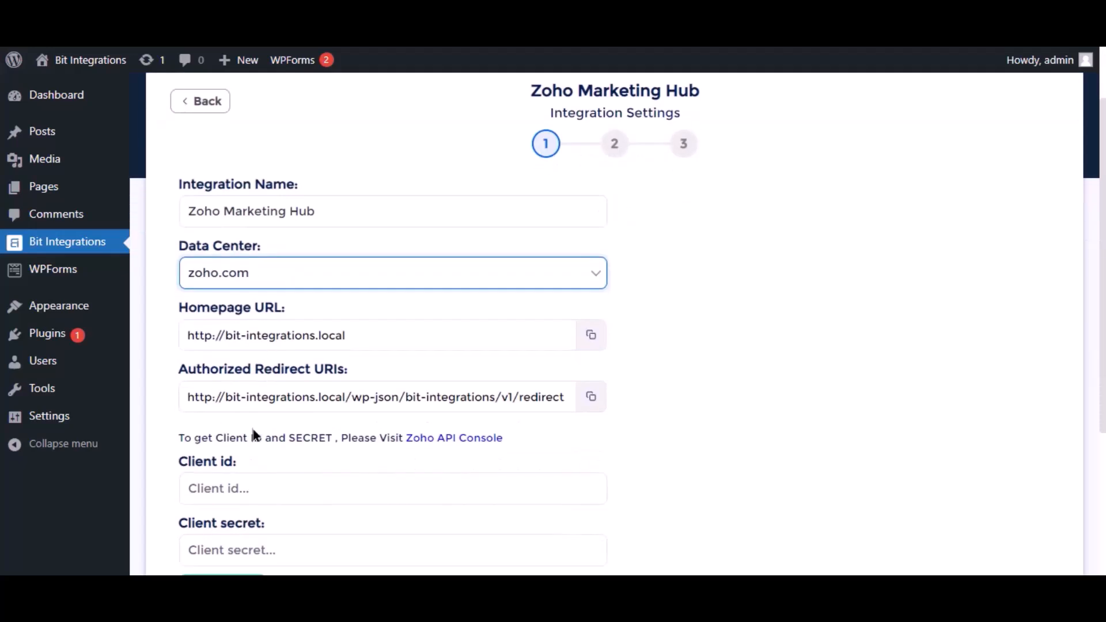
scroll(255, 436, down, 3)
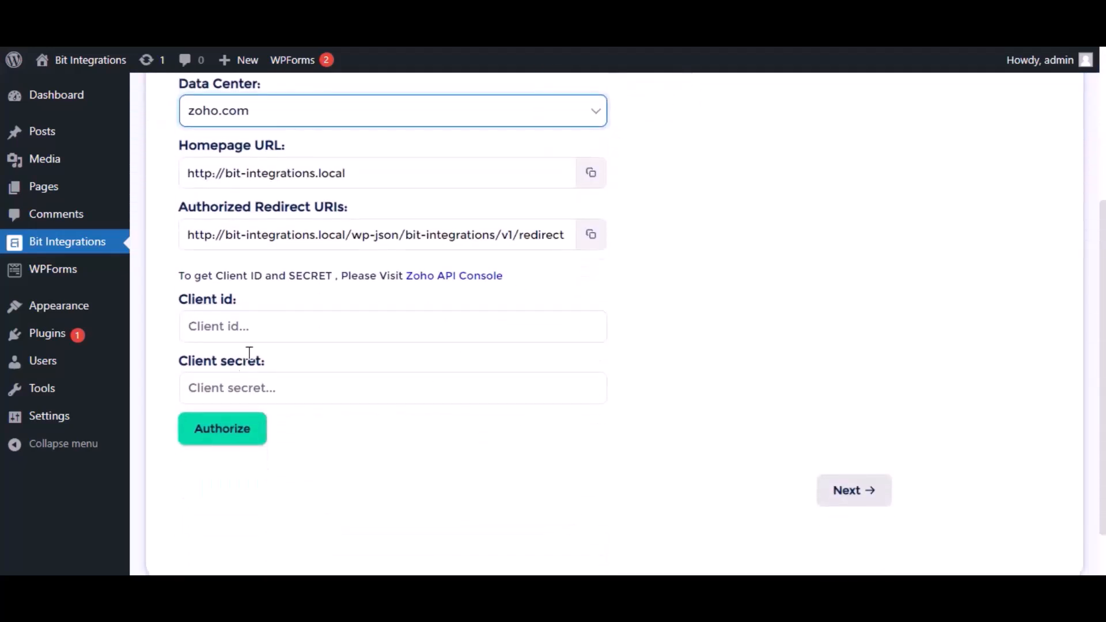
click(439, 277)
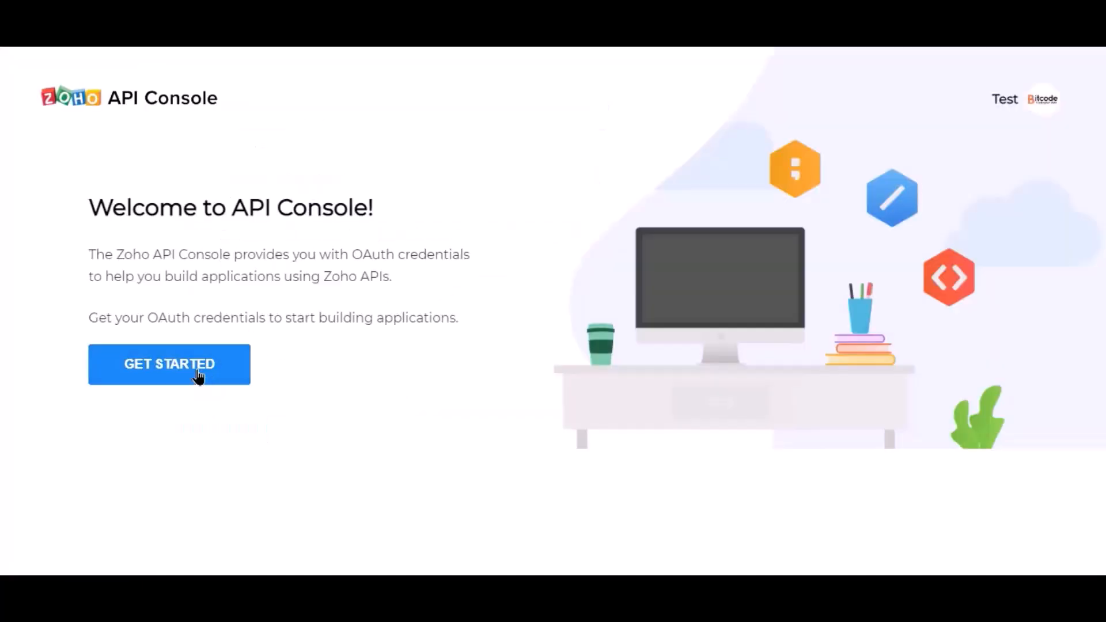
click(199, 376)
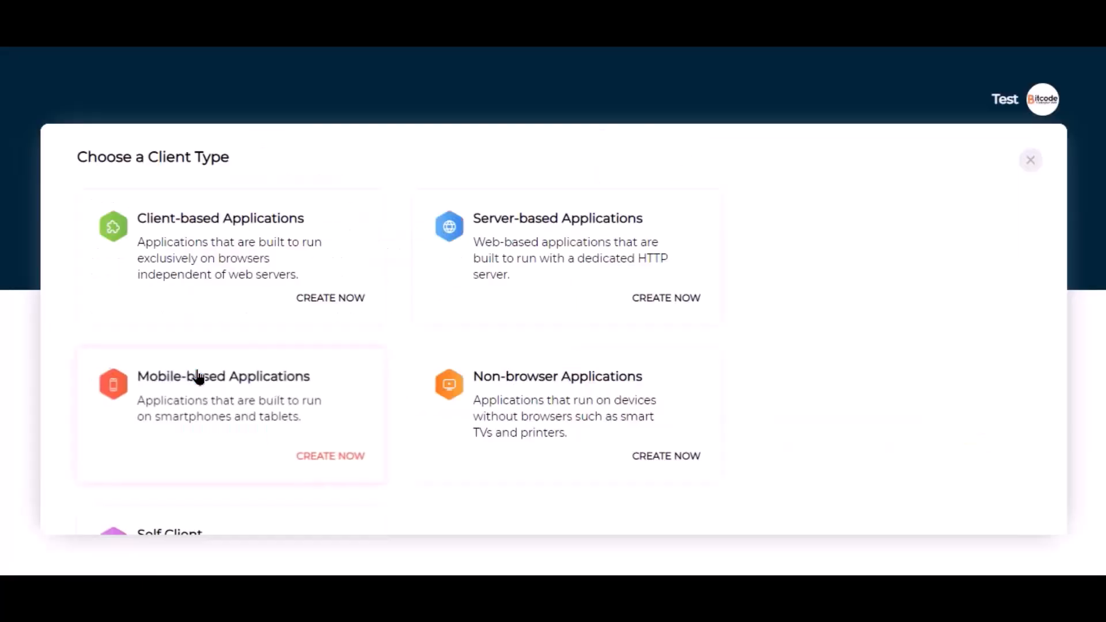
click(499, 278)
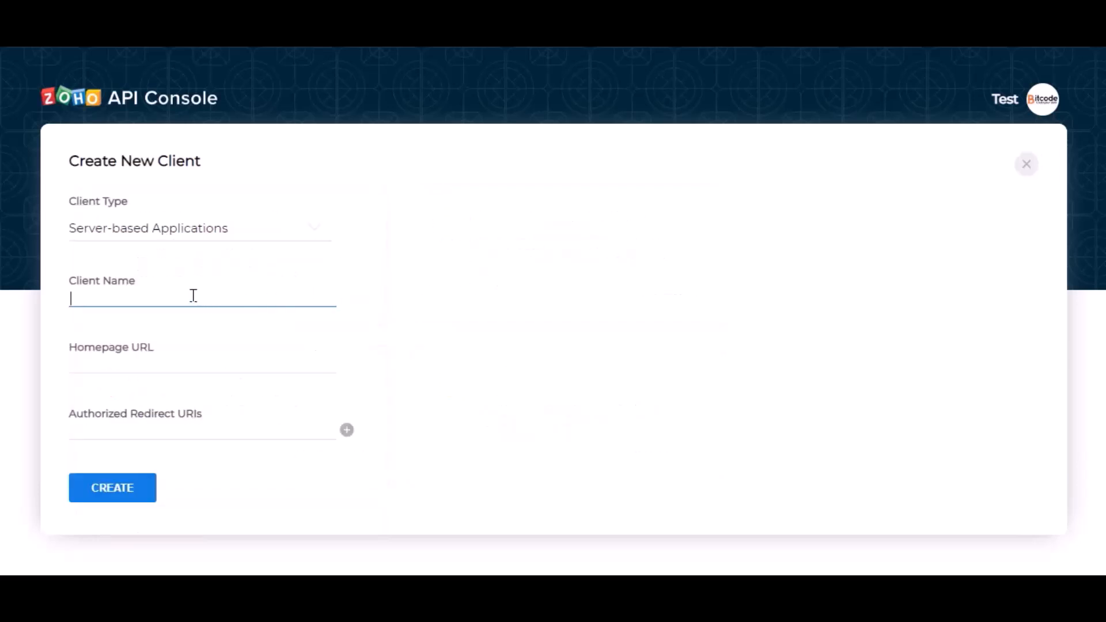
Name the new API client Bit Integrations
text(Bir)
text(t Integration)
text(s)
Copy the integration's homepage URL into the client's Homepage URL field
click(164, 359)
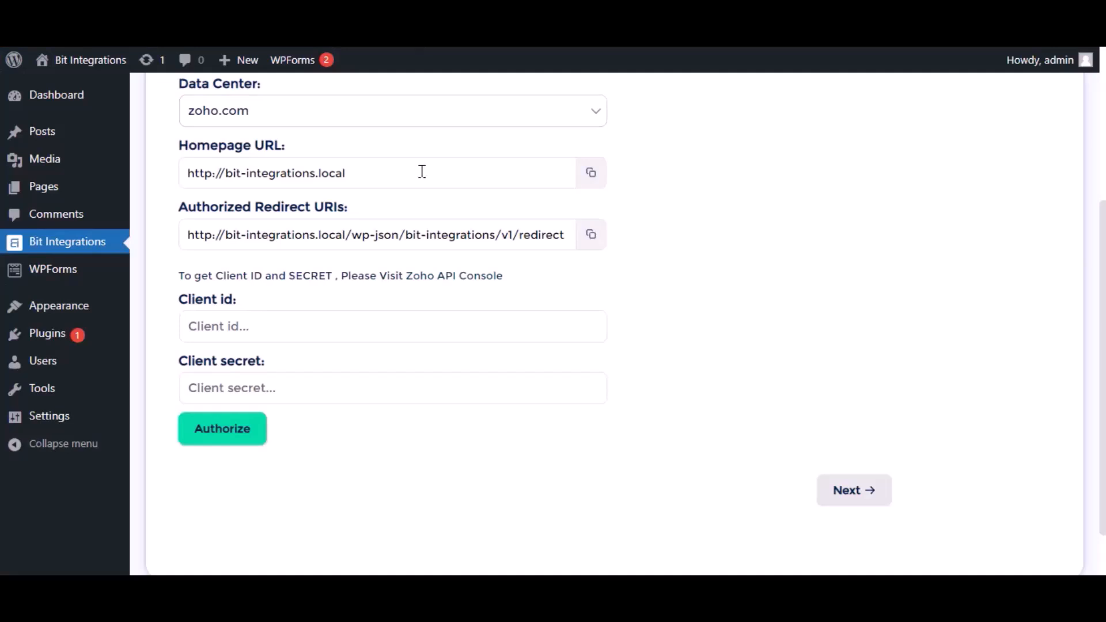
click(592, 180)
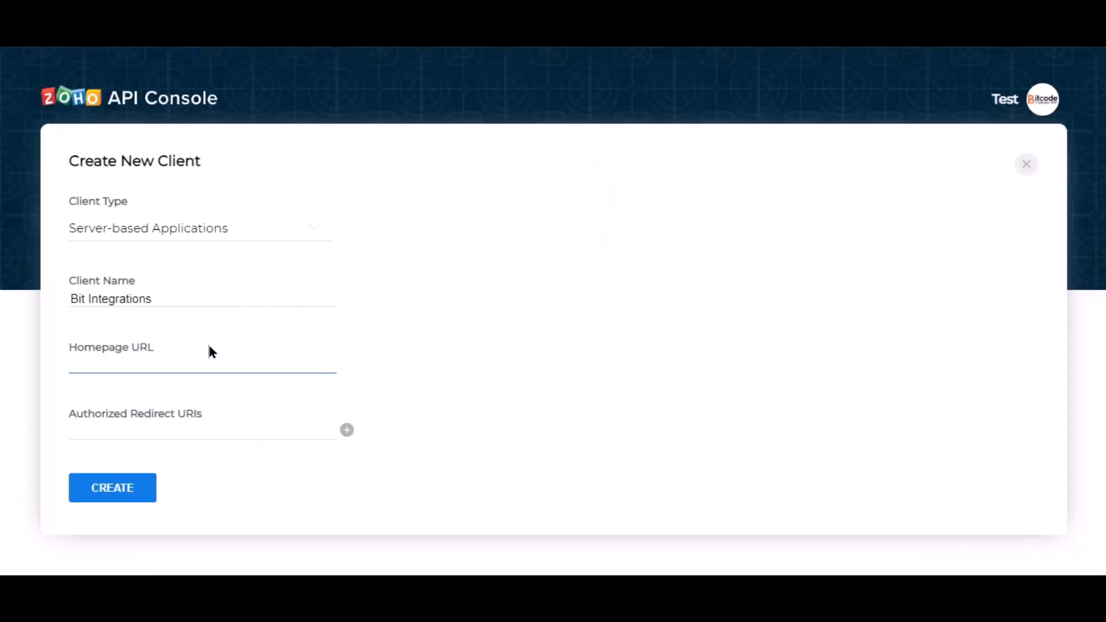
key(ctrl+v)
click(277, 423)
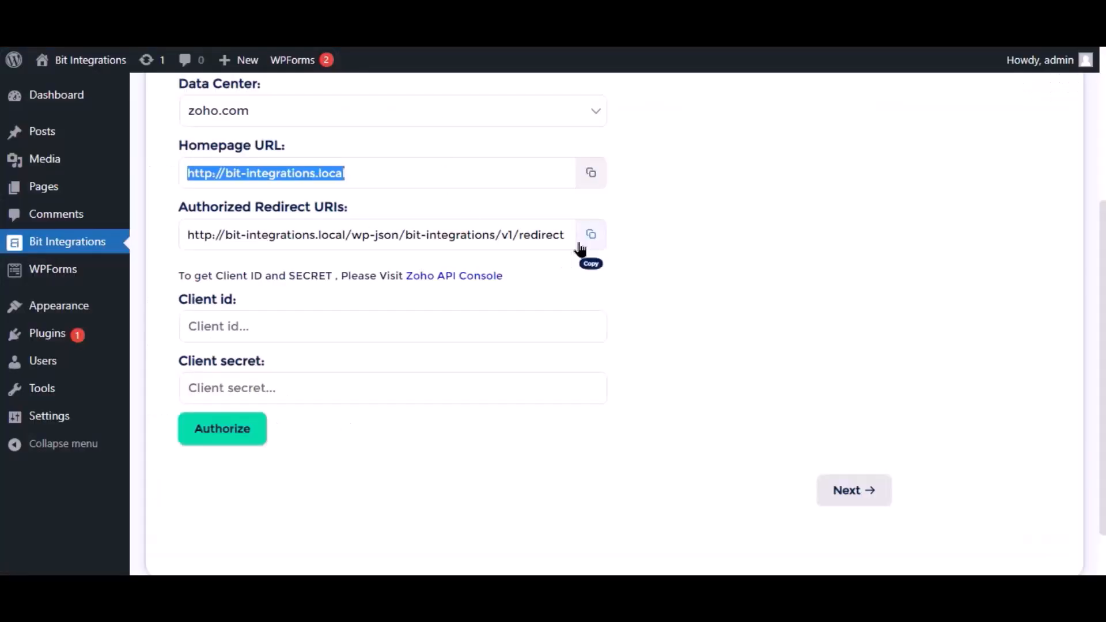
Copy the integration's authorized redirect URI into the client's Authorized Redirect URIs and create the client
click(593, 237)
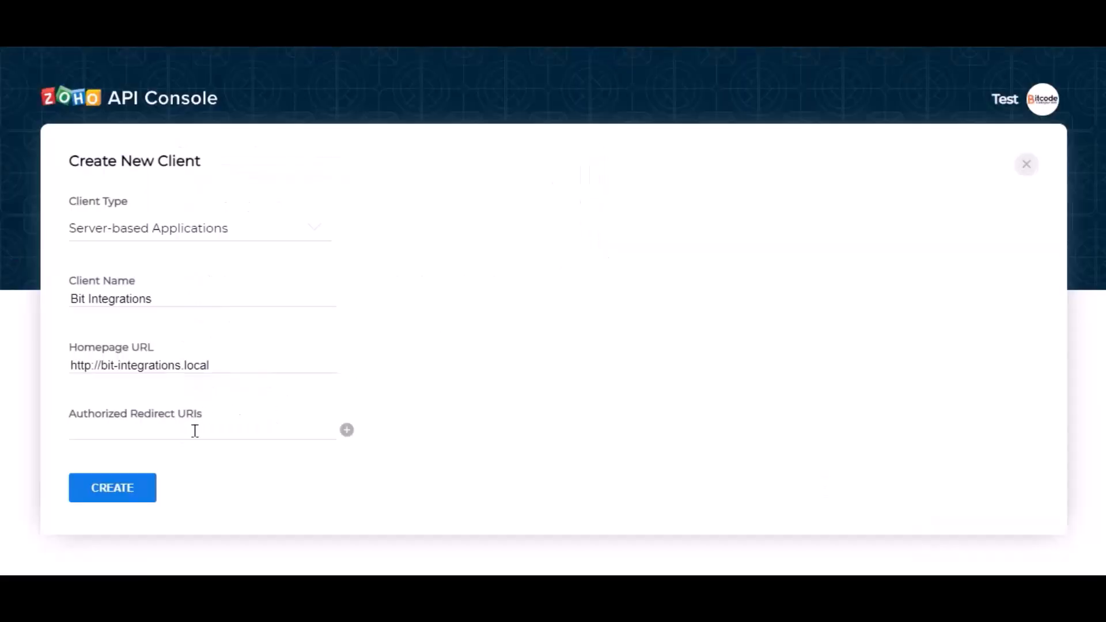
click(195, 432)
key(ctrl+v)
click(267, 453)
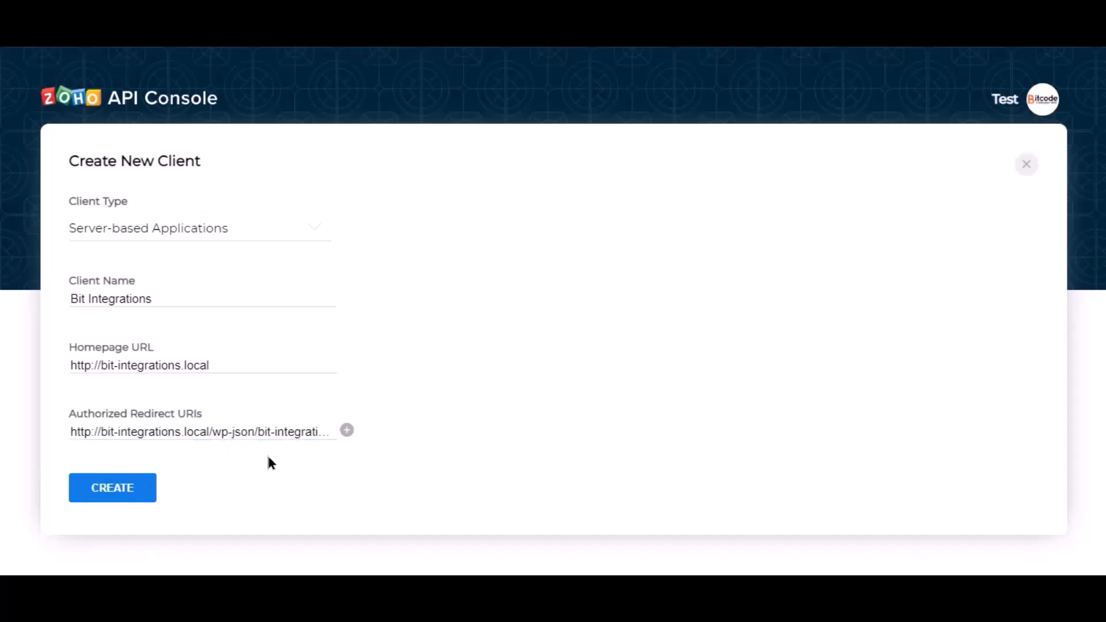
click(117, 492)
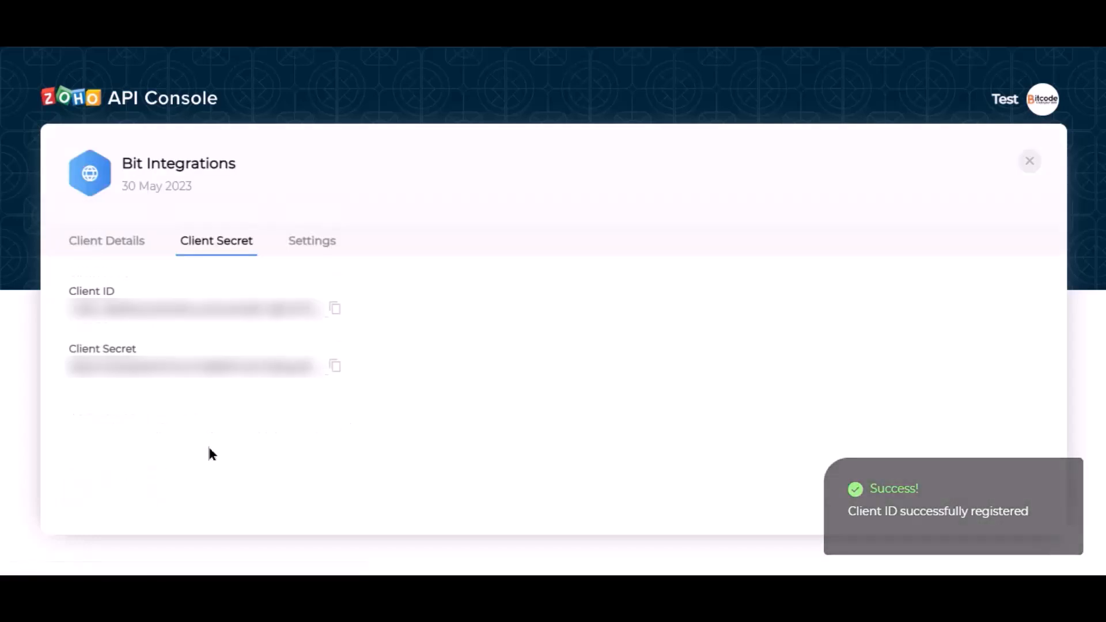
Copy the new client's Client ID into the integration's Client id field
click(335, 311)
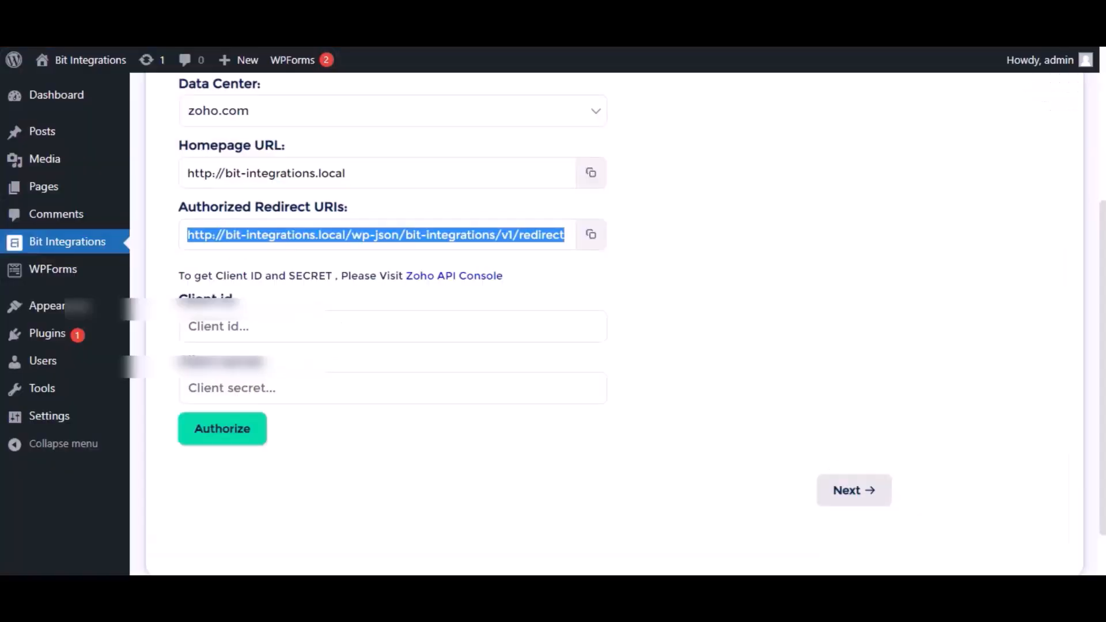
click(350, 319)
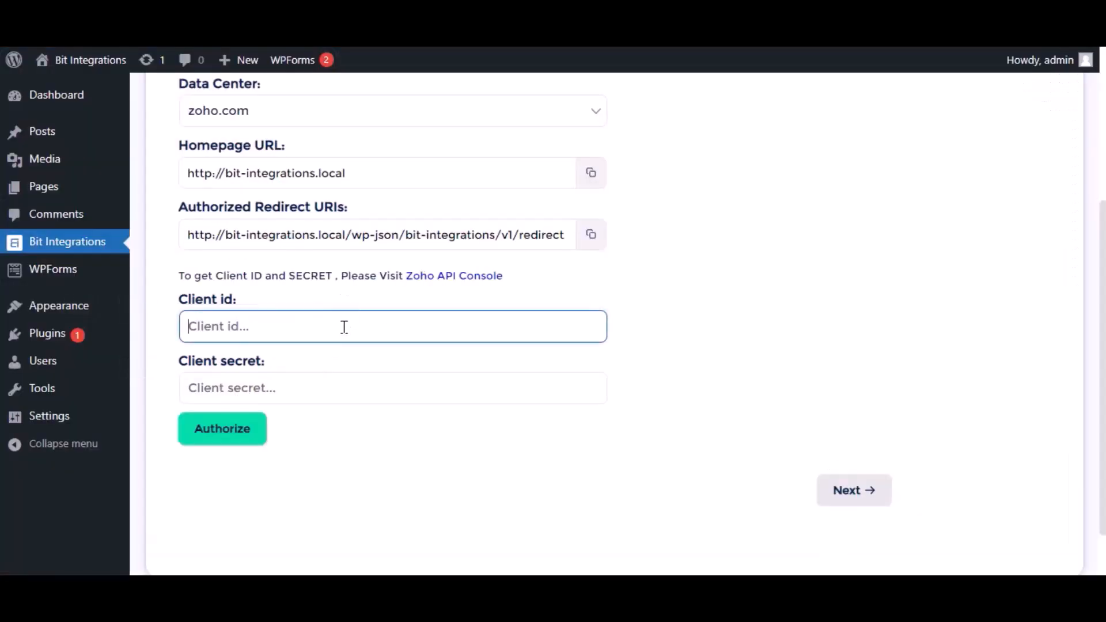
key(ctrl+v)
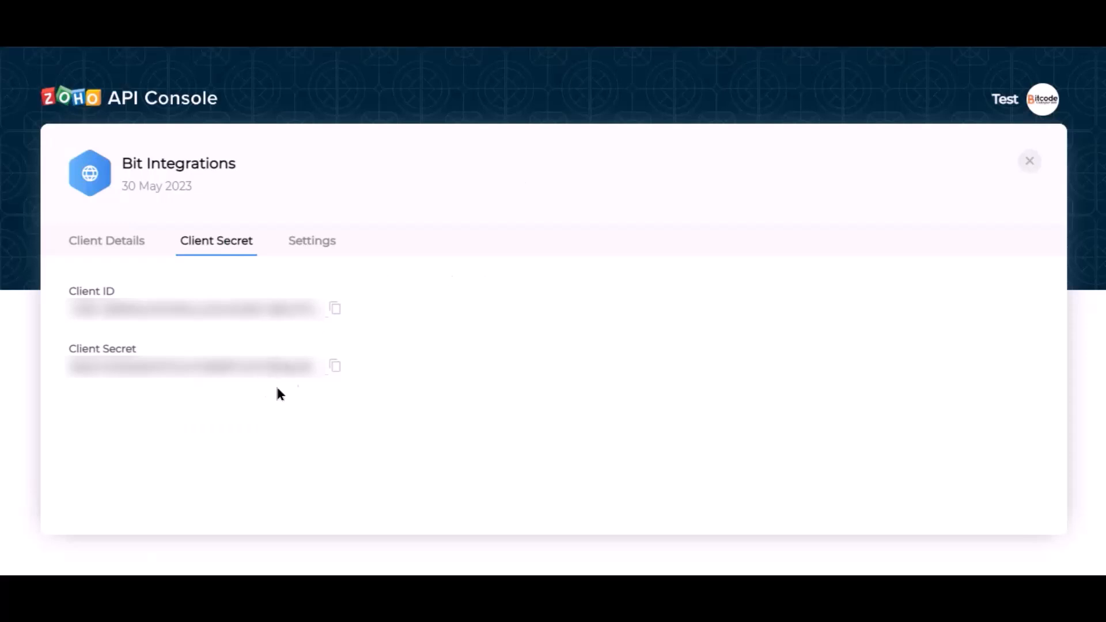
Copy the client secret from the API console into the integration's Client secret field
click(335, 366)
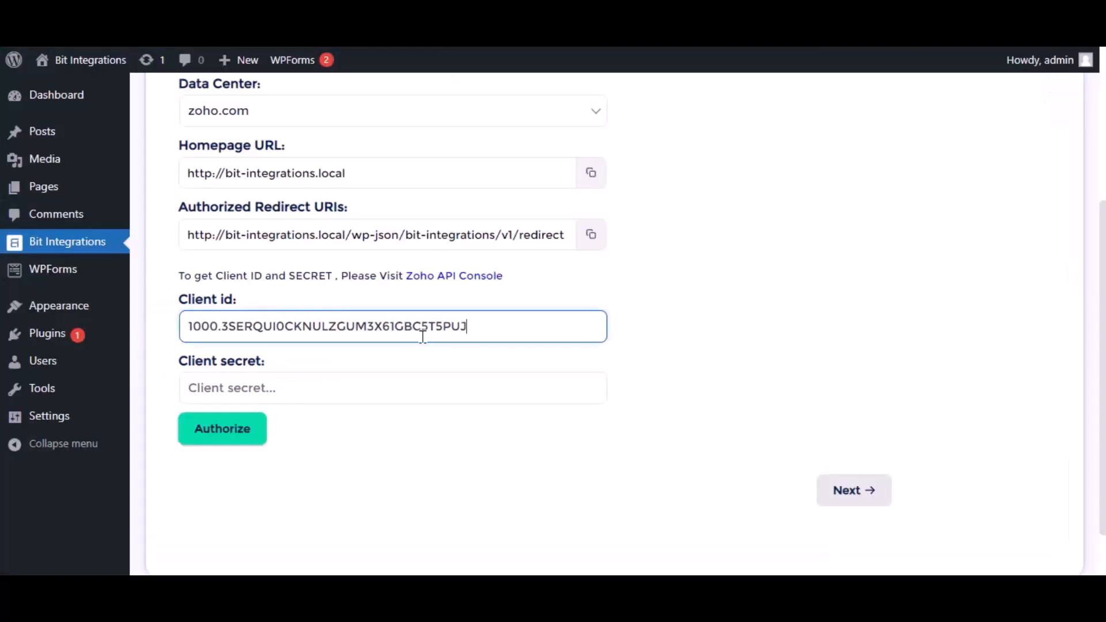
click(384, 395)
key(ctrl+v)
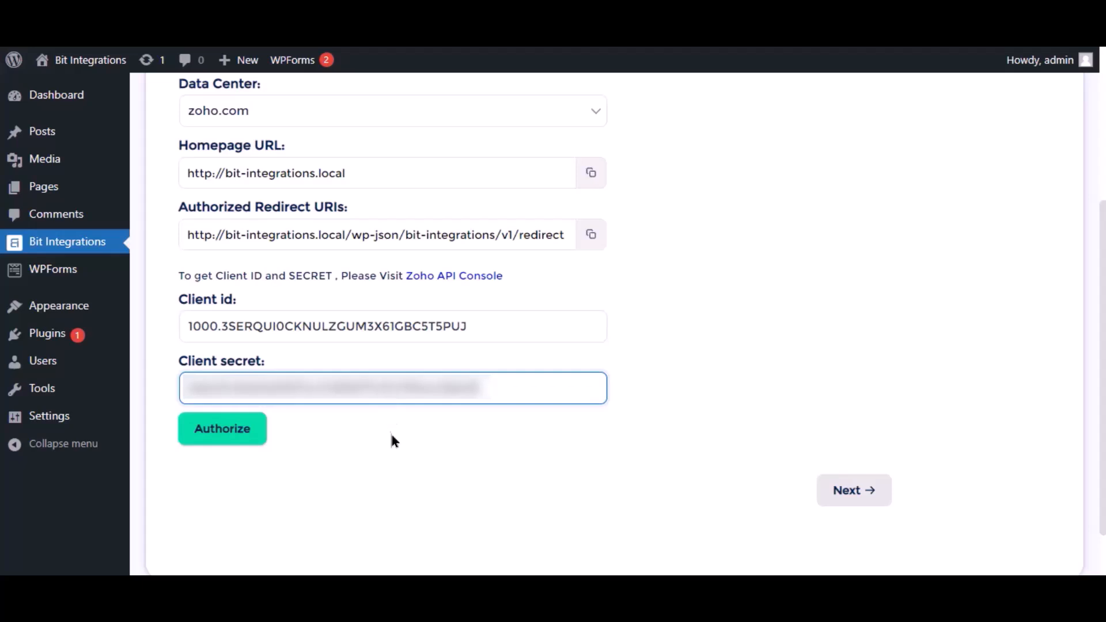
Authorize the integration and accept Zoho's access request
click(251, 432)
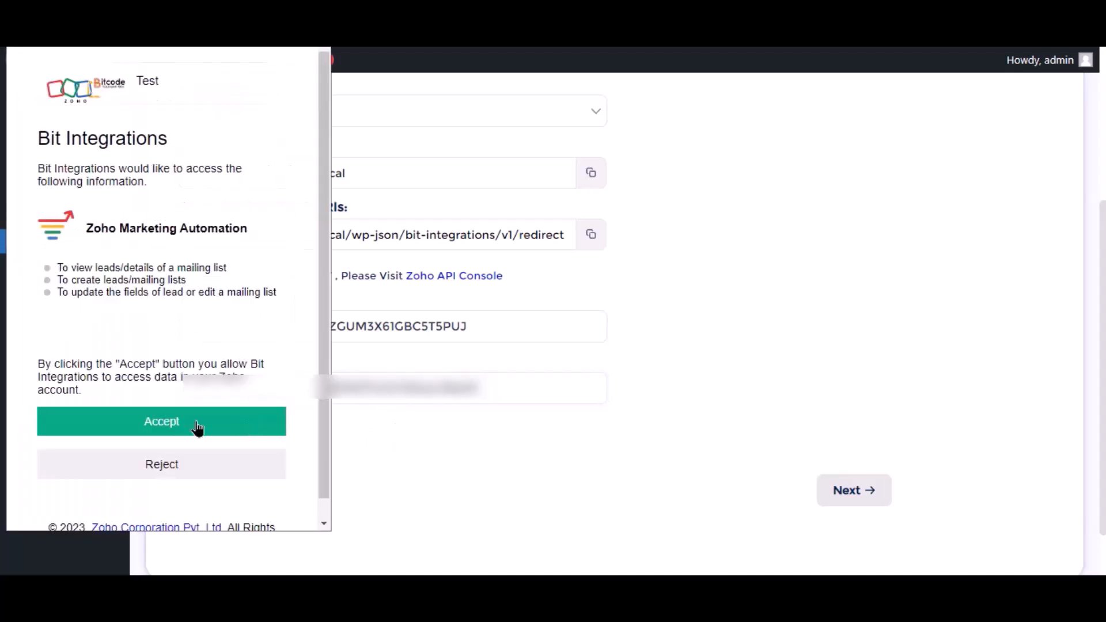
click(197, 428)
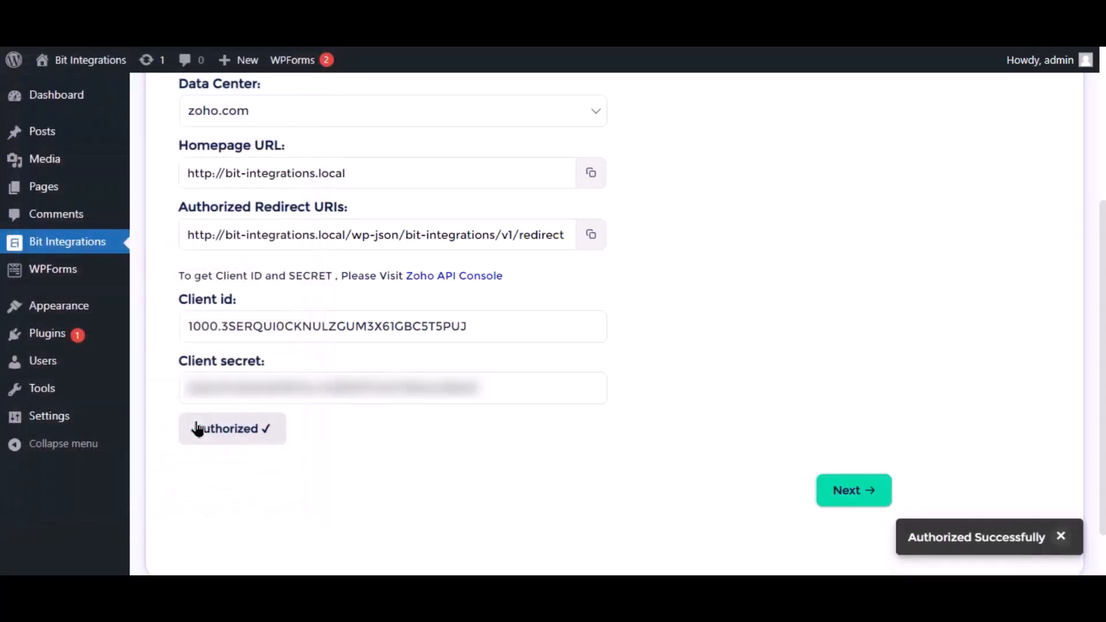
Continue to the second settings stage and select the Bit Integrations list
click(845, 492)
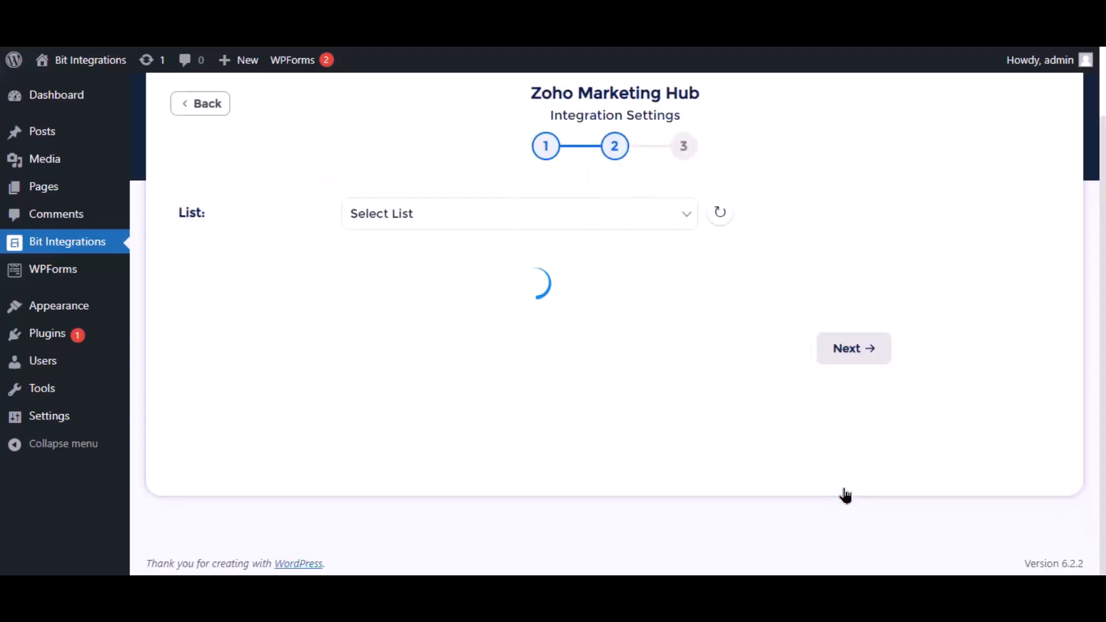
click(584, 214)
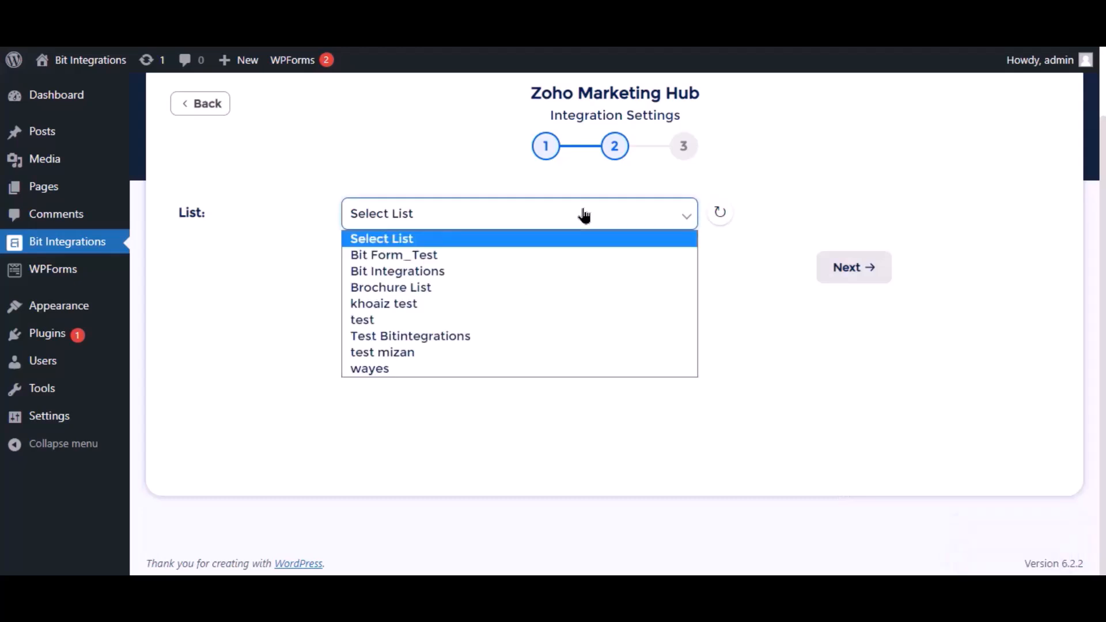
click(398, 272)
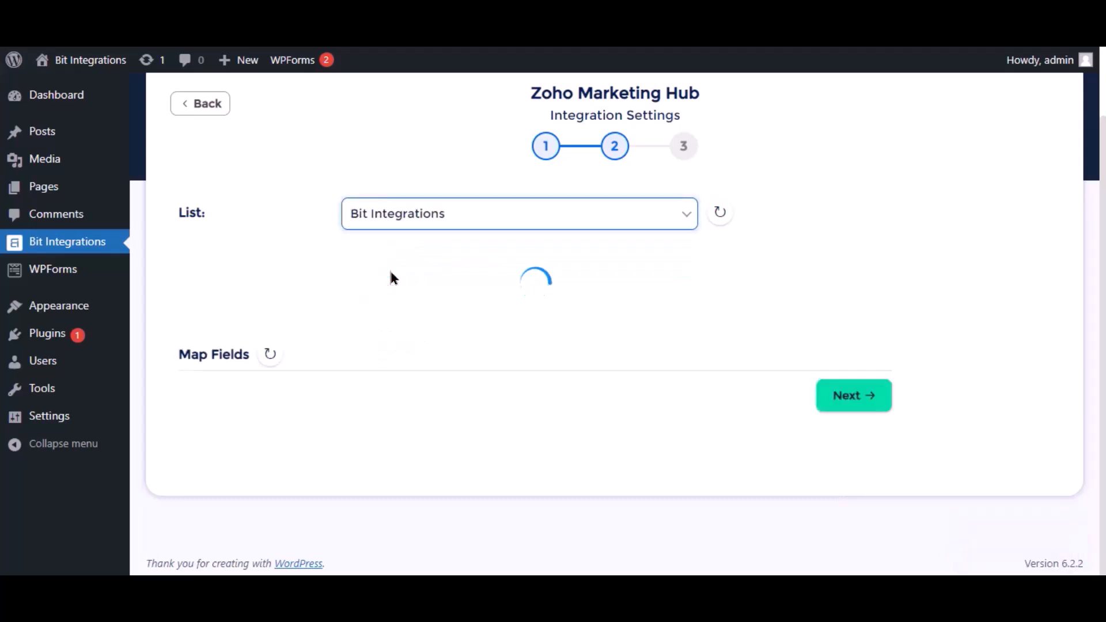
Map the form's Email field to Contact Email, then add a row mapping the form's Name field to Last Name
click(445, 344)
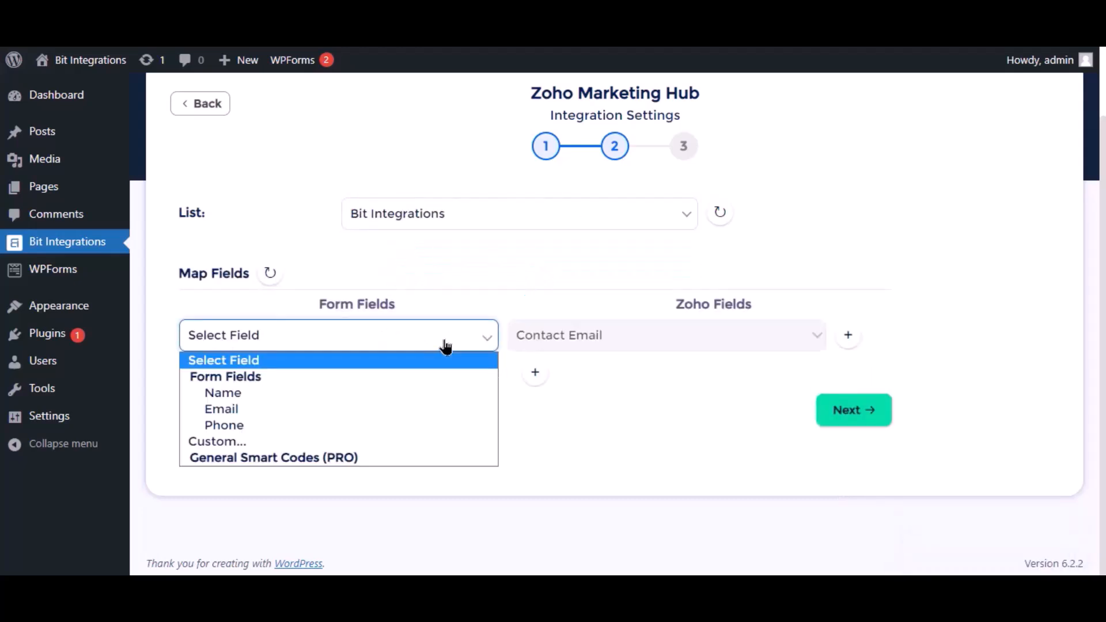
click(241, 410)
click(535, 373)
click(340, 375)
click(264, 431)
click(603, 387)
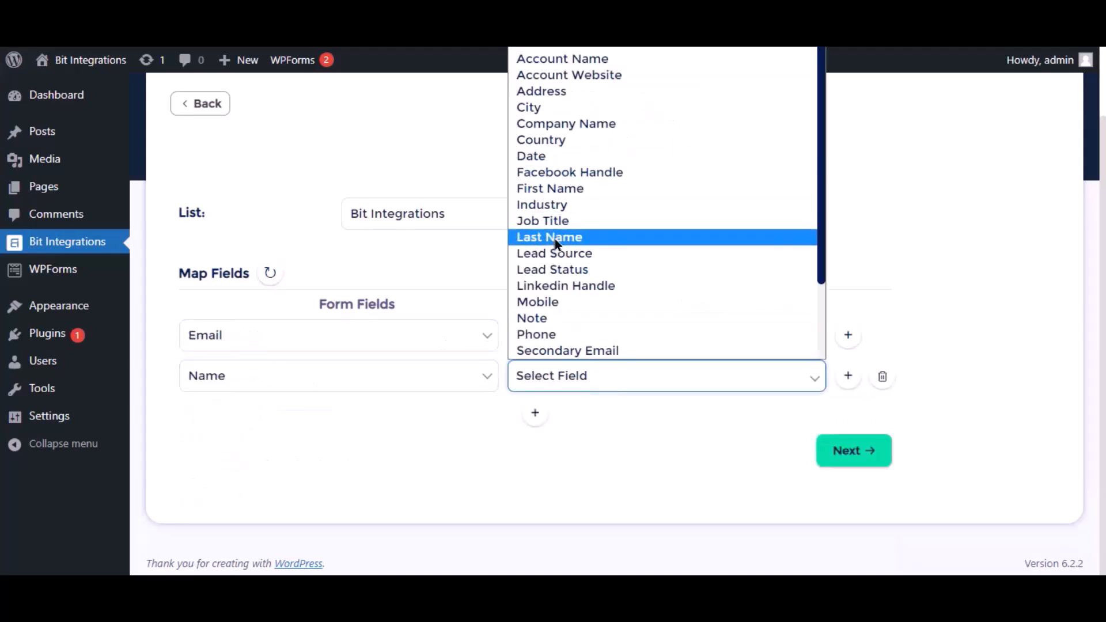
click(570, 237)
Add a third row mapping the form's Phone field to Zoho's Phone field and continue to the next stage
click(535, 413)
click(323, 416)
click(219, 507)
click(581, 429)
click(563, 375)
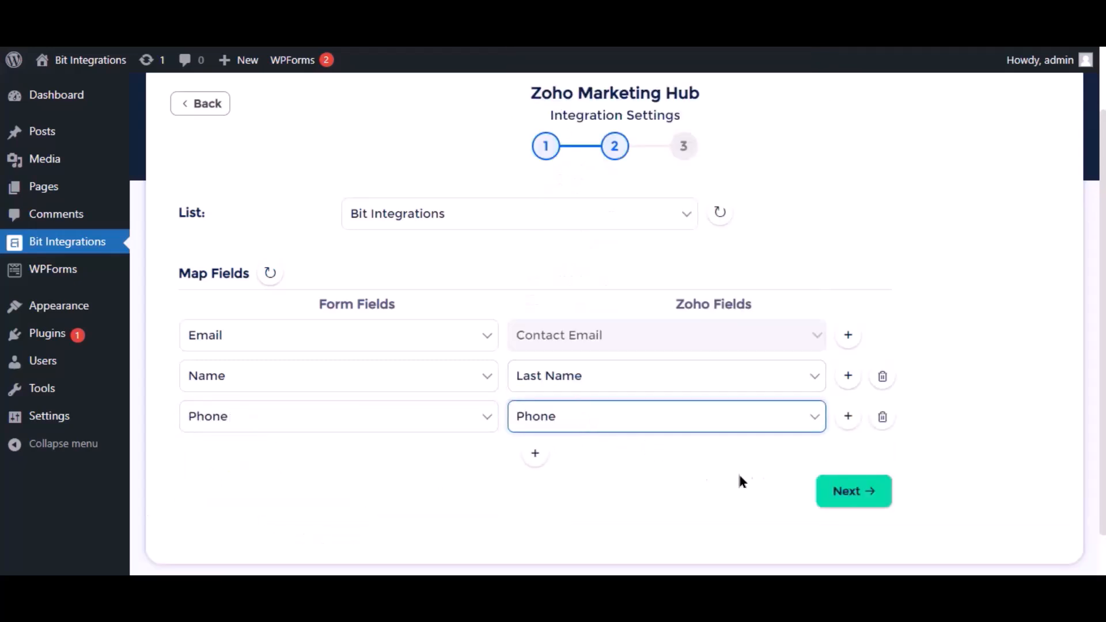
scroll(728, 472, down, 2)
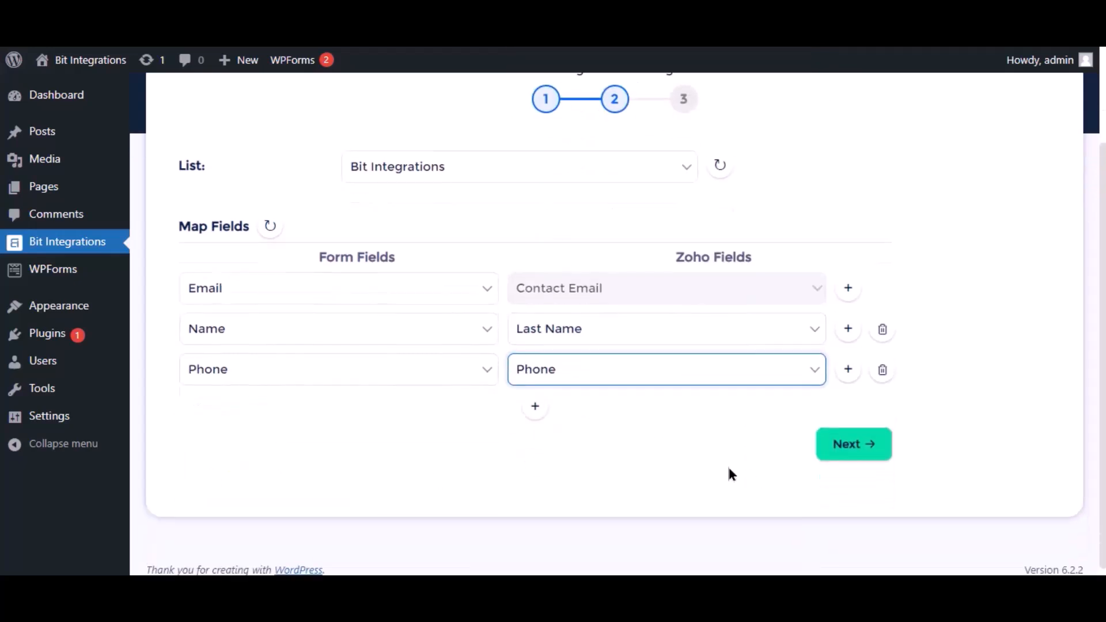
click(841, 449)
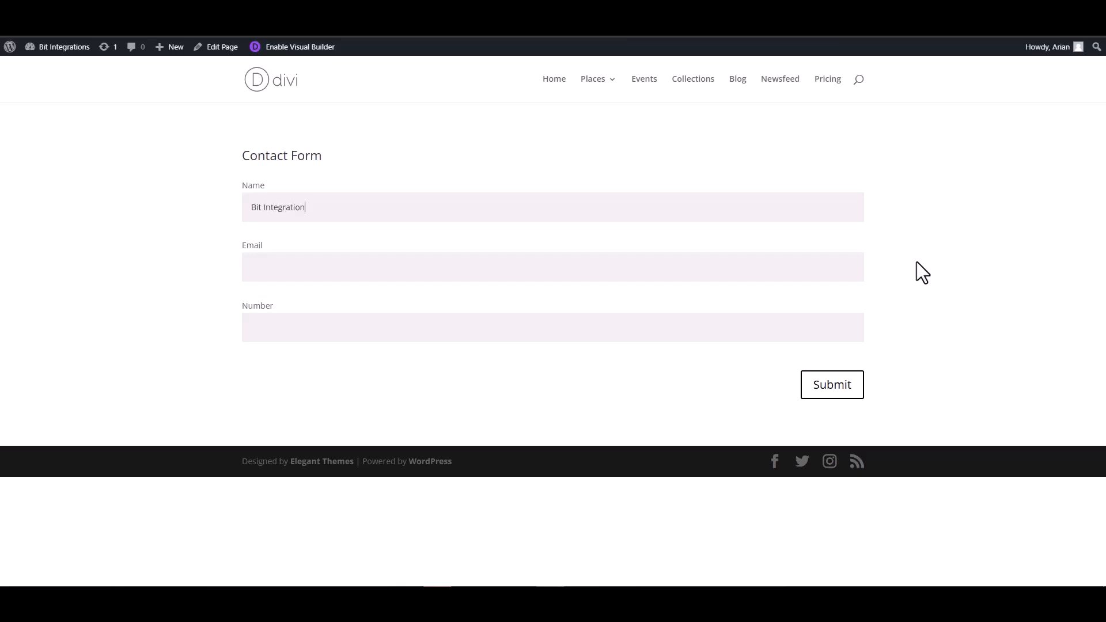
On the Divi contact form page, fill in the email address and number fields and submit the test entry
click(847, 267)
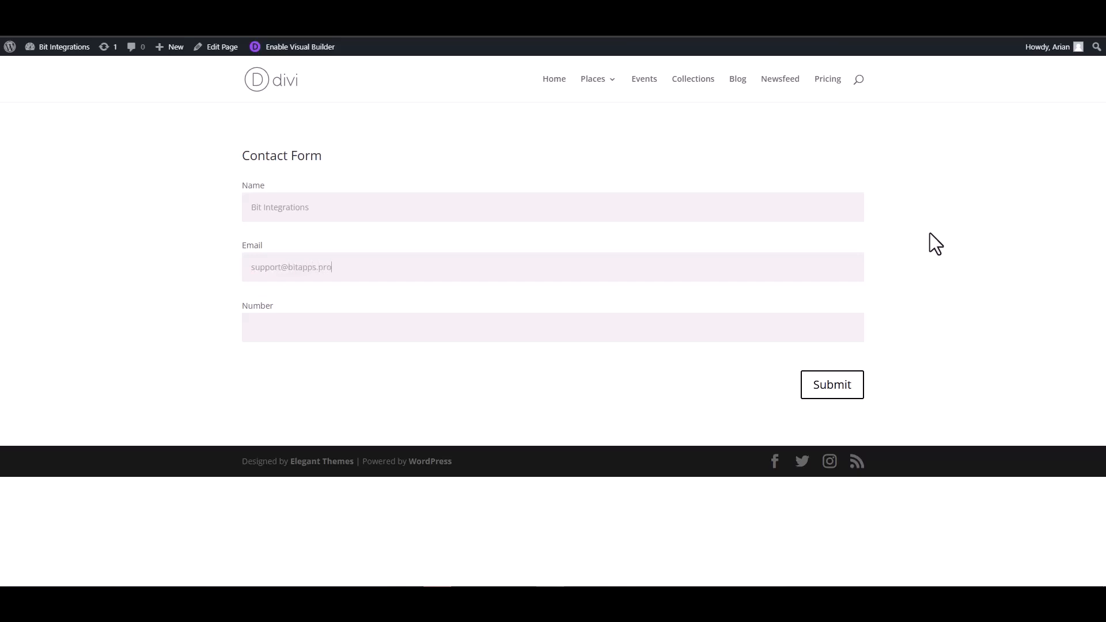
click(793, 328)
click(833, 384)
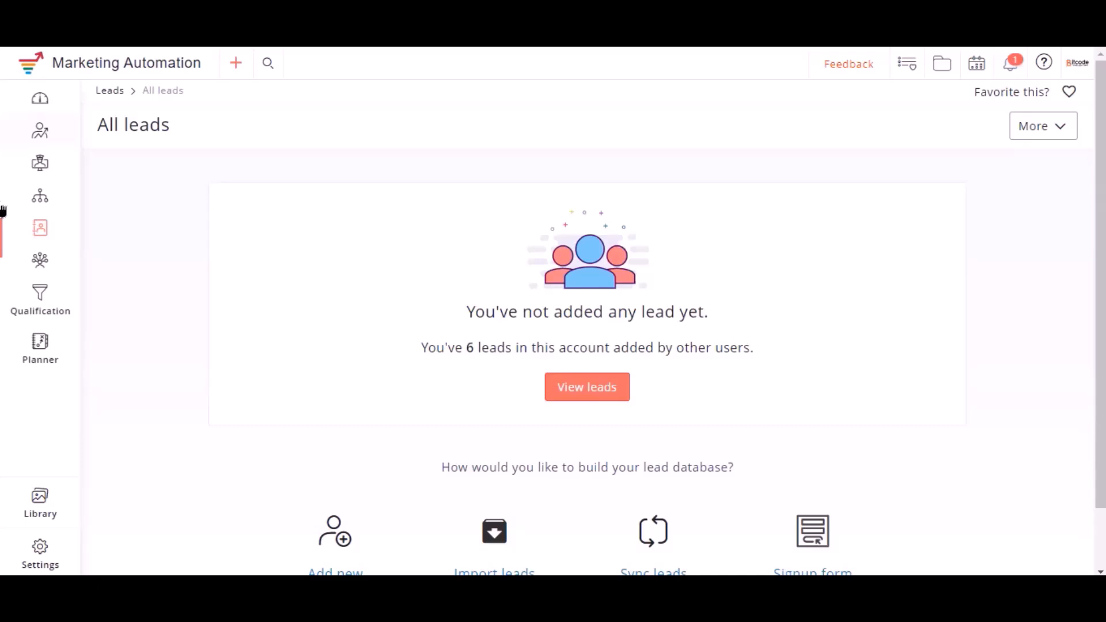
In Zoho Marketing Automation, open the Bit Integrations mailing list and view its leads to check the submission
mouse_move(41, 230)
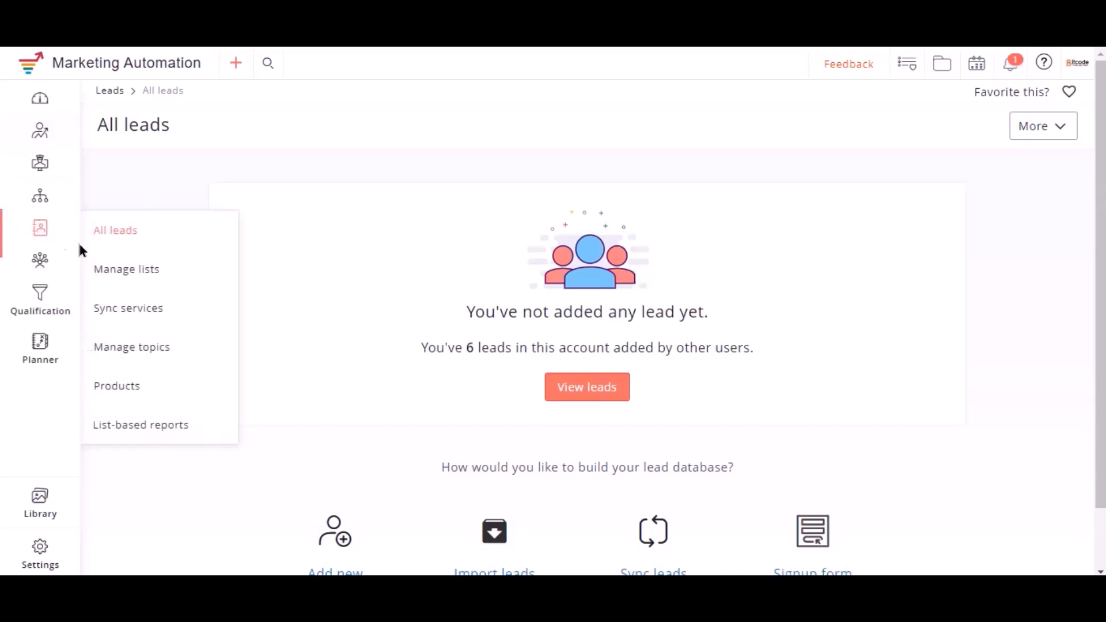
click(125, 271)
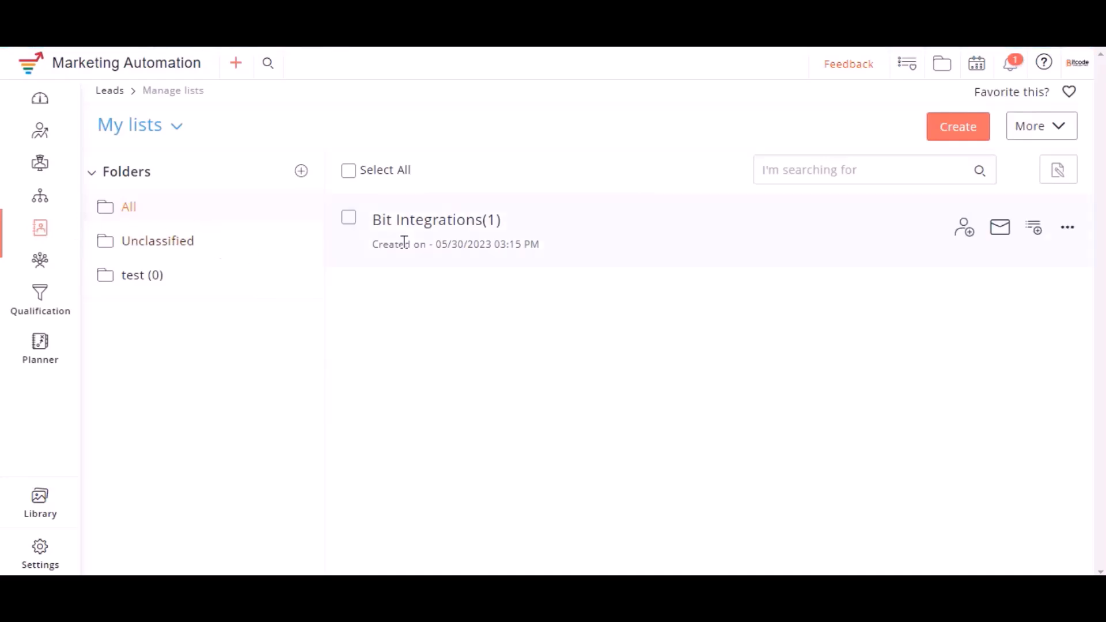
click(446, 225)
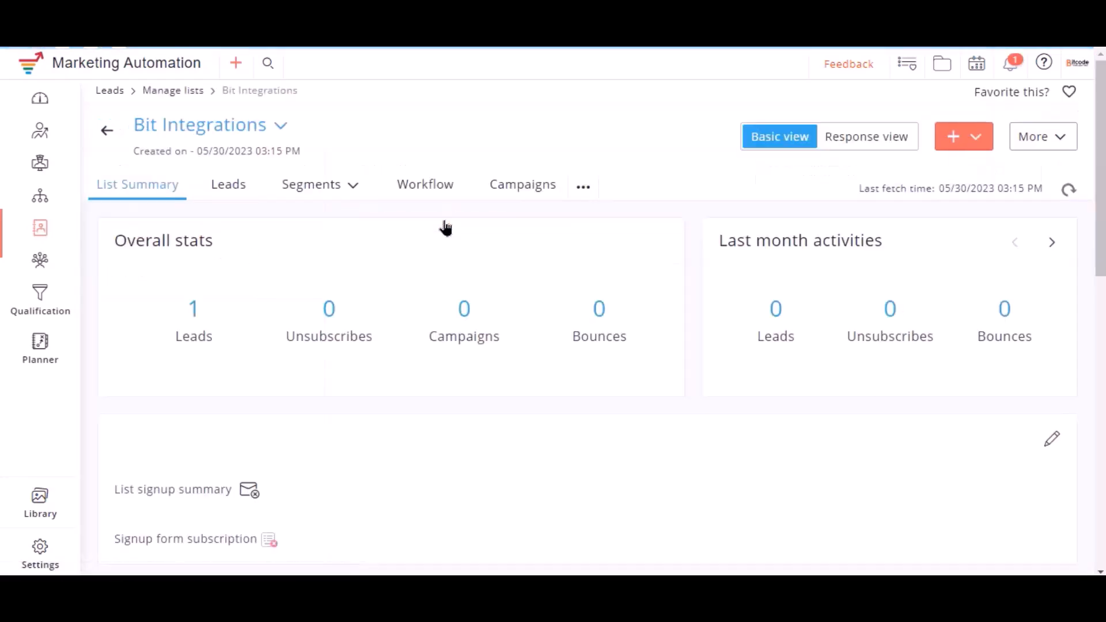
click(230, 190)
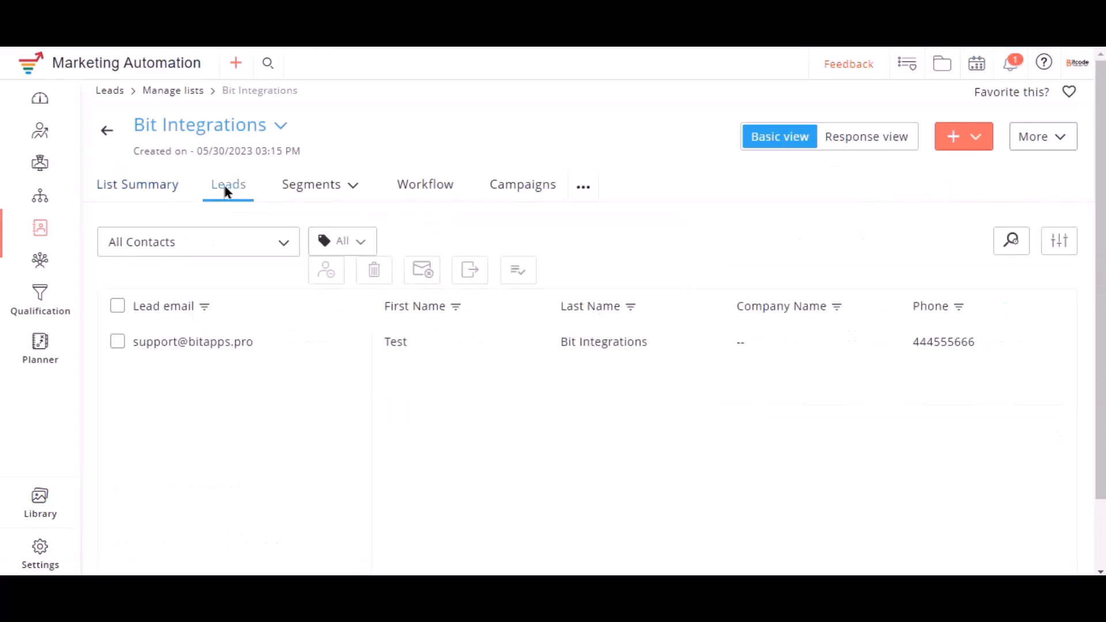